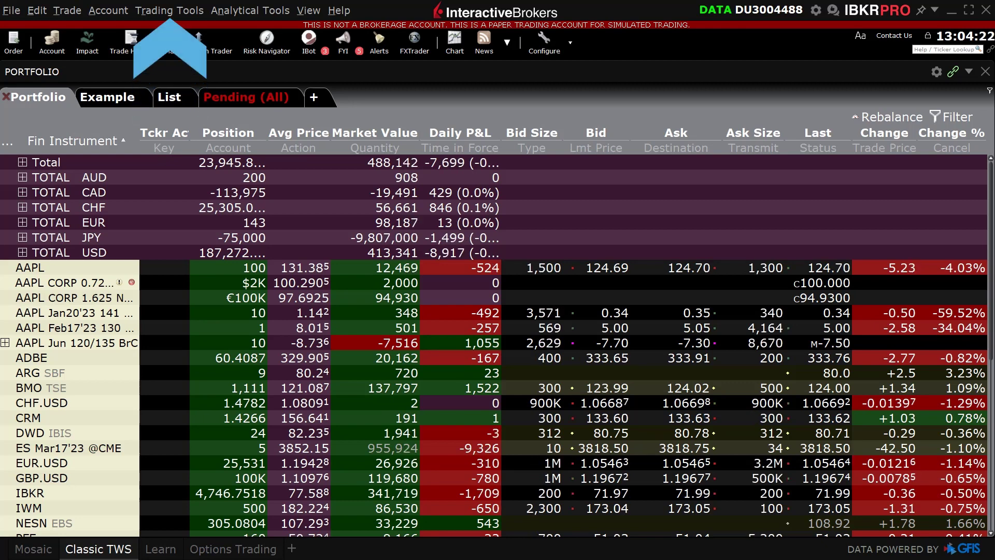
- Launch OptionTrader from Trading Tools and add an OptionTrader shortcut button to the toolbar
left_click(183, 17)
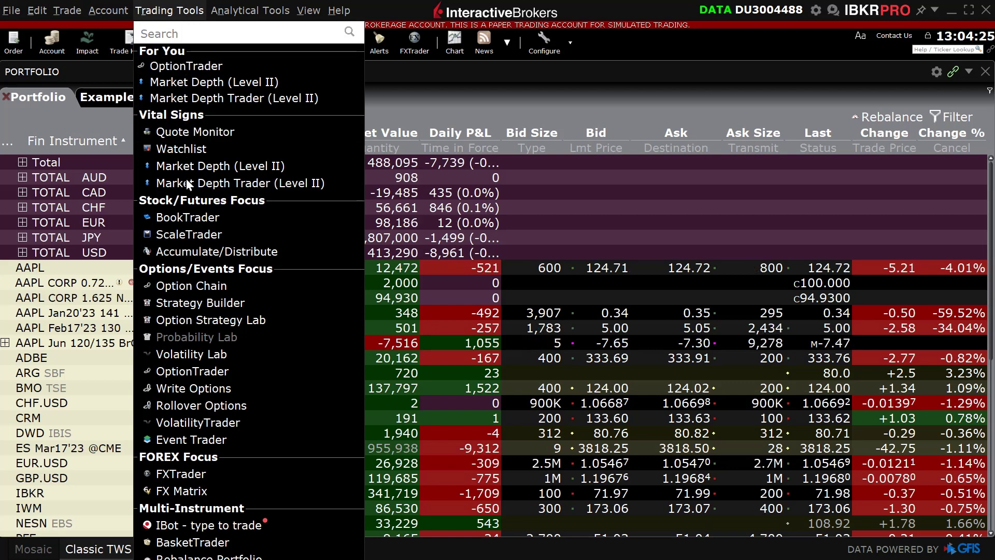
left_click(216, 371)
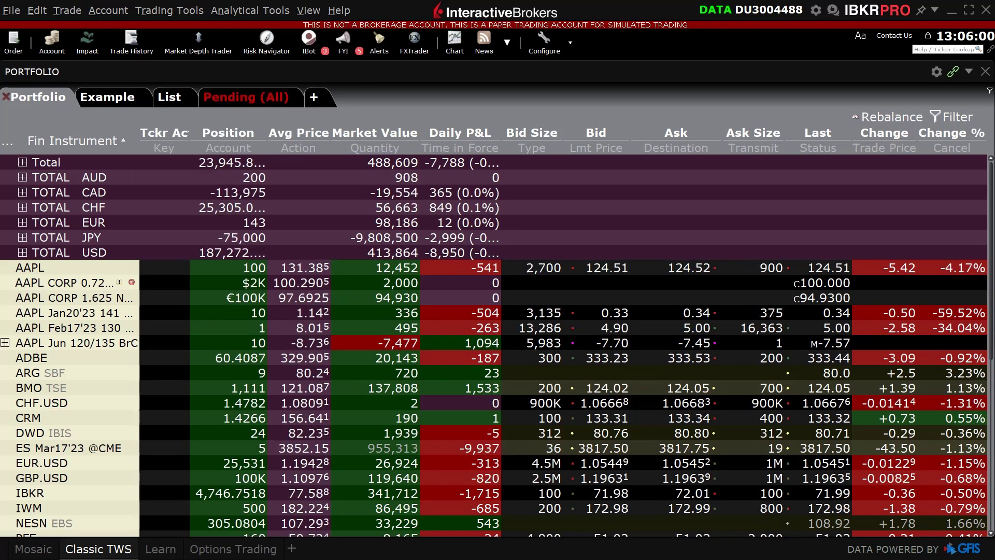
left_click(570, 42)
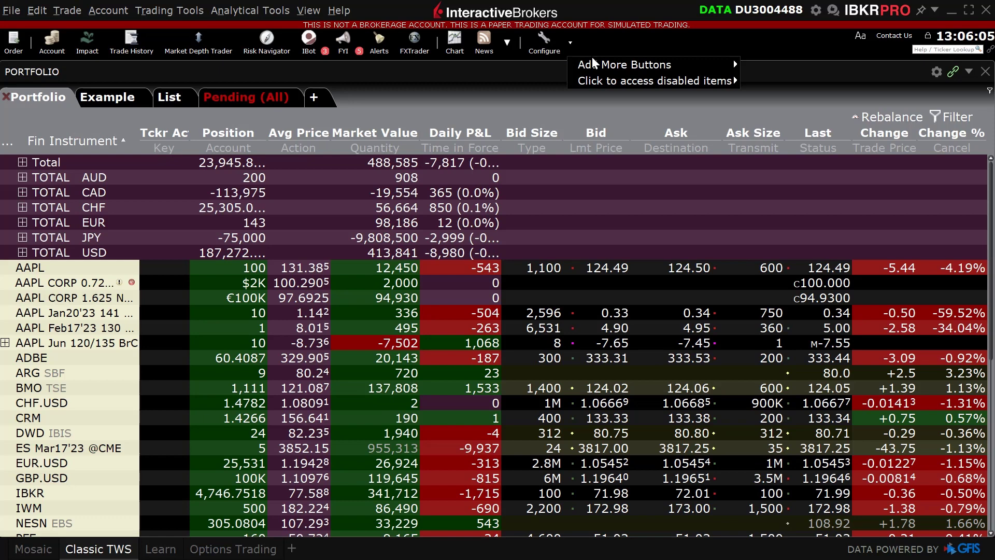
mouse_move(632, 65)
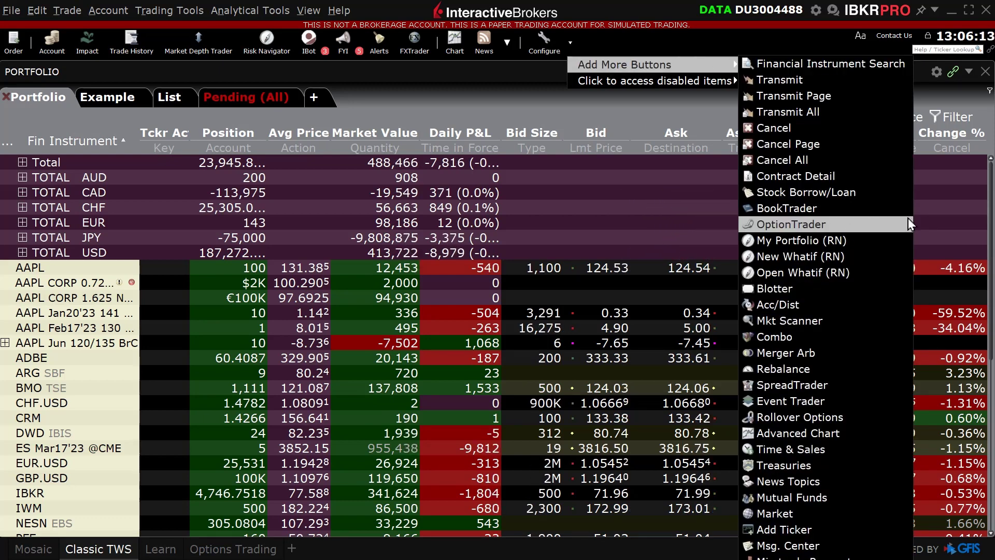
left_click(791, 224)
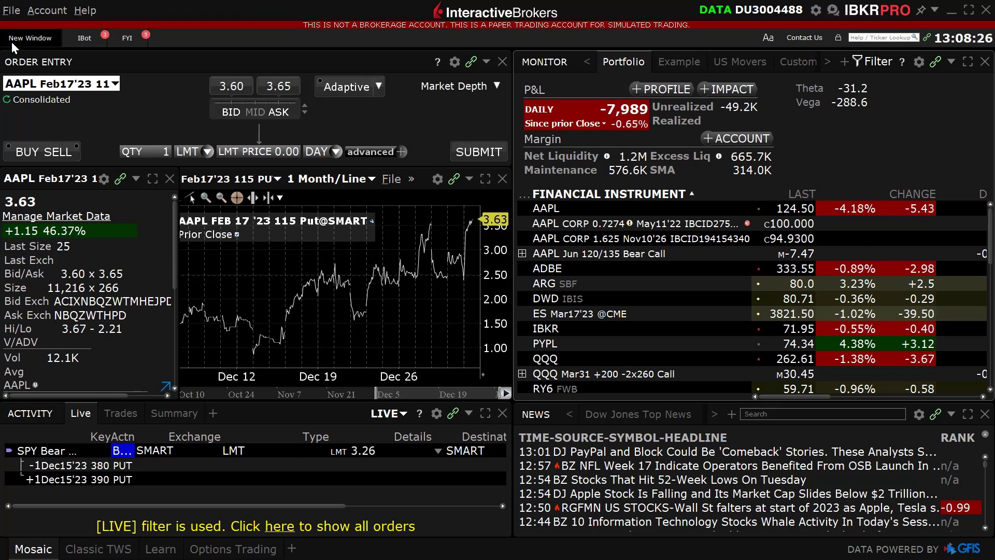
- Open a new OptionTrader window on AAPL showing its quote and Jan 20 '23 option chain
left_click(30, 38)
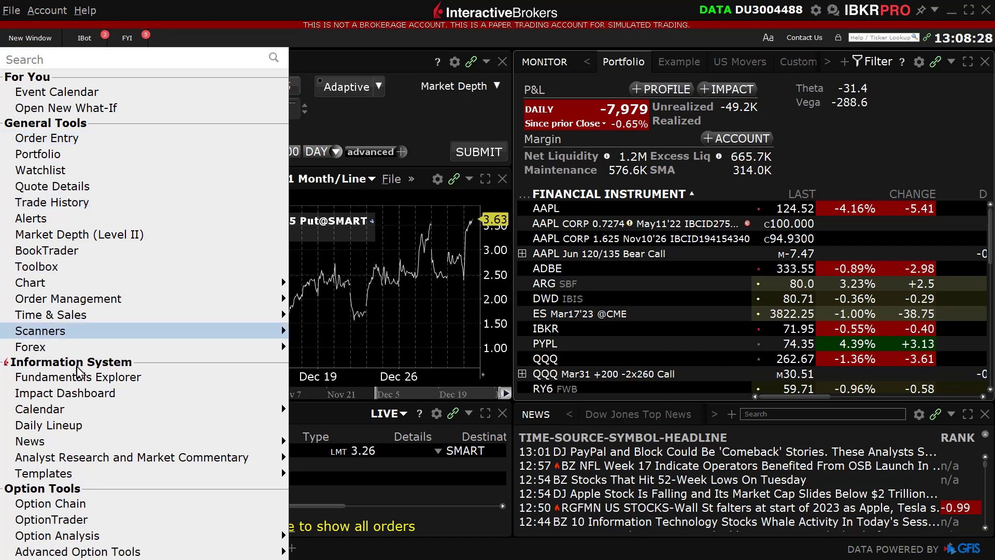
left_click(75, 524)
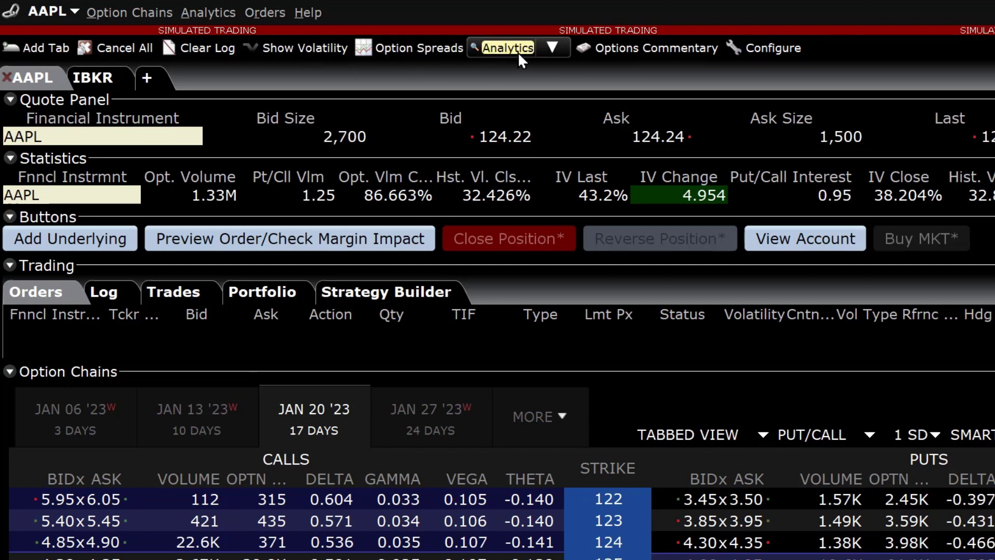
- Review the Analytics list and Quote Panel settings, then stage a SELL 100 AAPL limit at the 124.61 bid
left_click(549, 46)
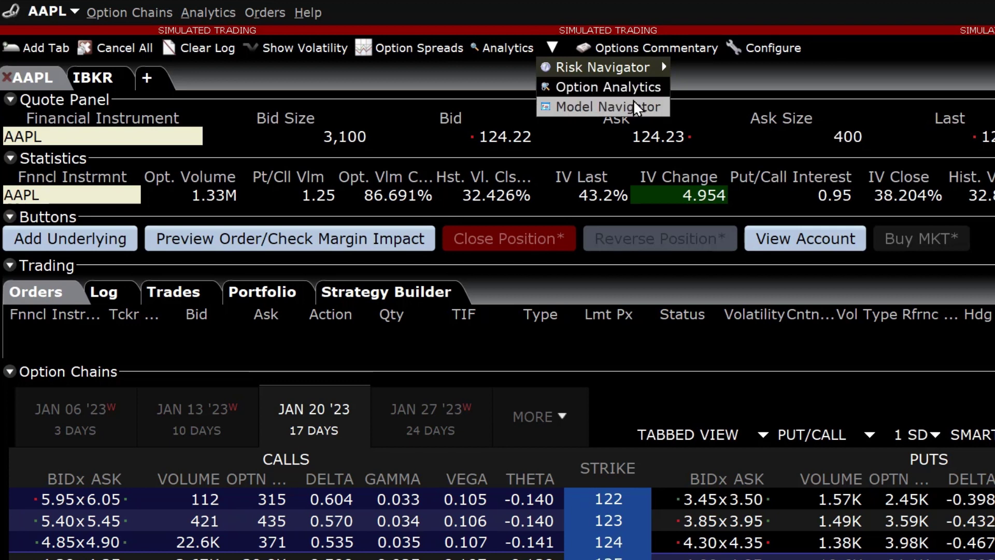
left_click(702, 80)
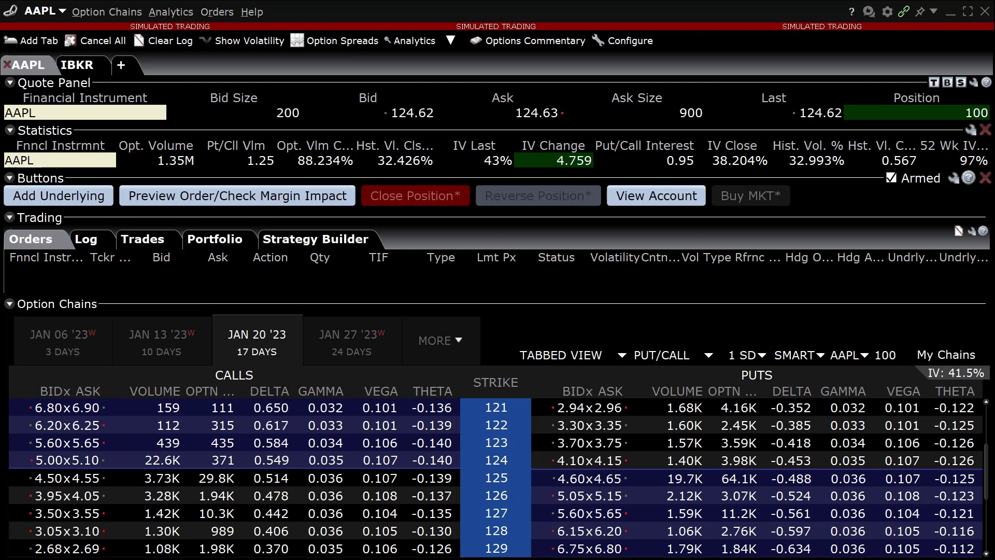
left_click(973, 82)
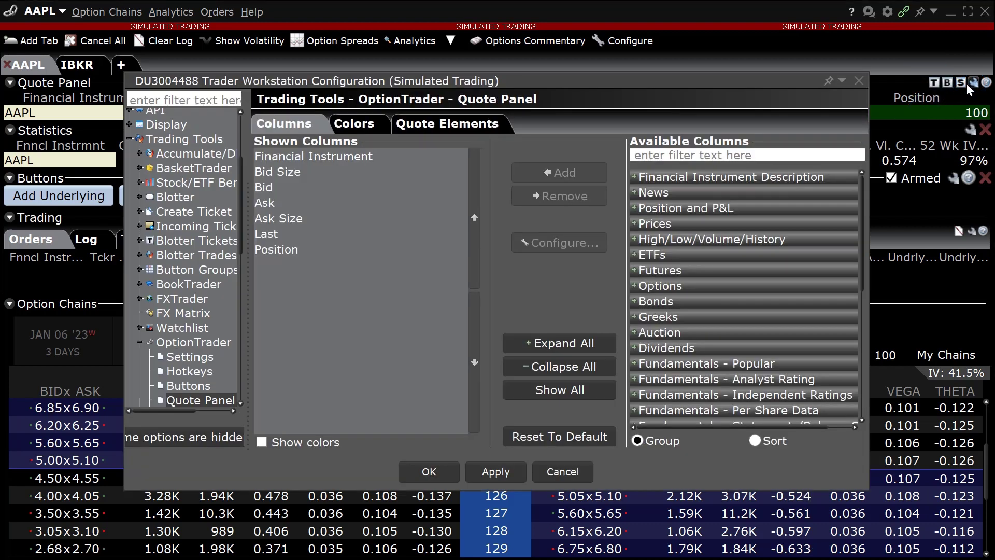
left_click(858, 81)
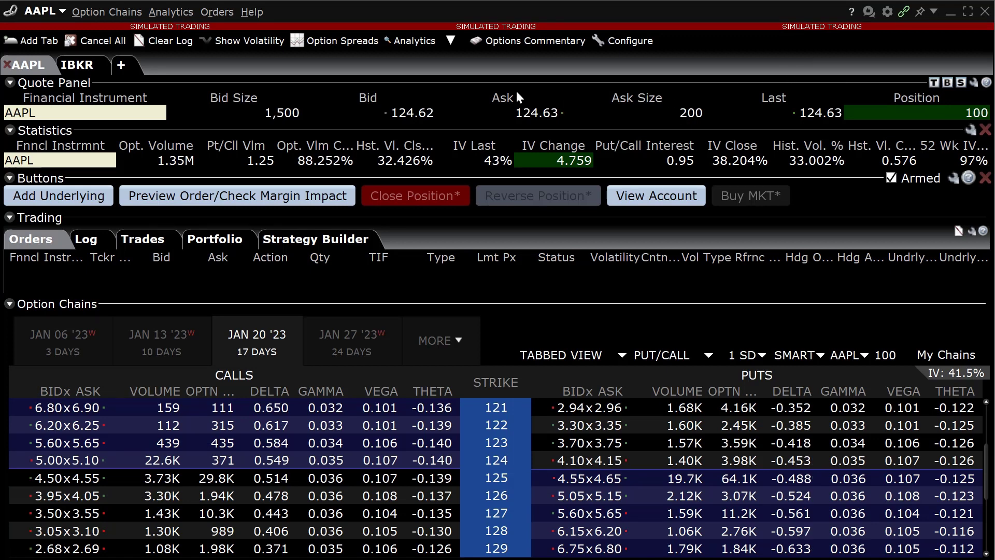
left_click(401, 113)
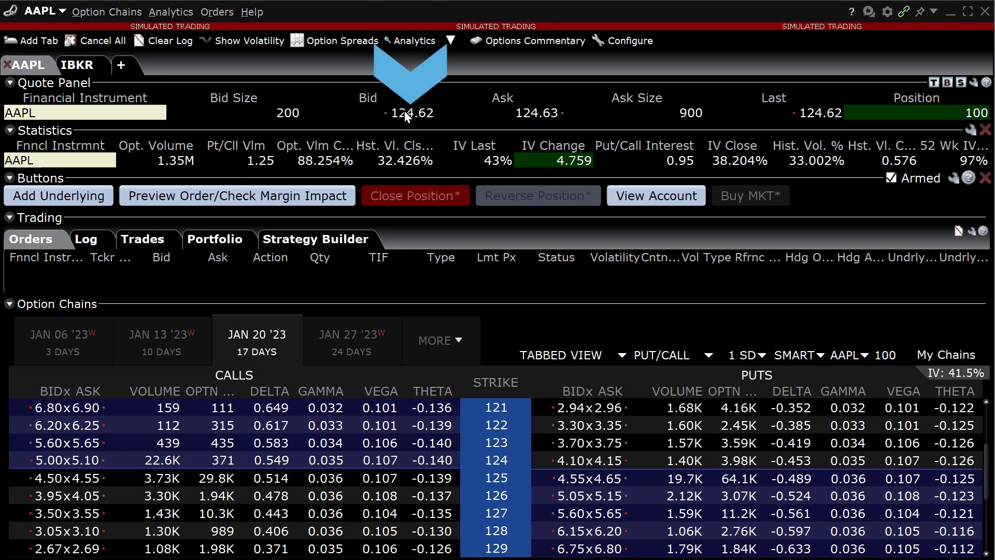
- Stage a DAY BUY limit order for 100 AAPL at the 124.63 ask
left_click(532, 114)
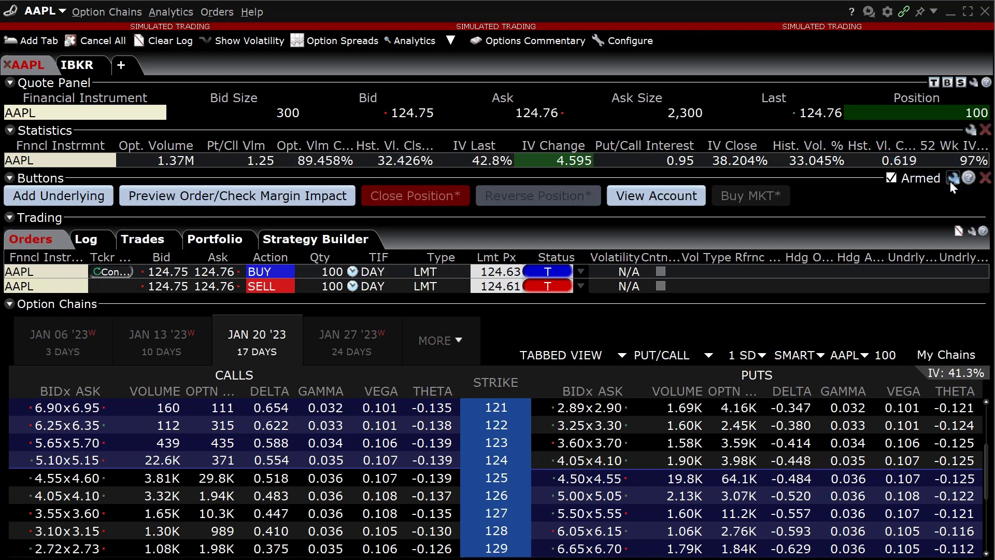
- Arm the OptionTrader buttons without changing their settings, and view the log showing the 125 Call fill at 4.55
left_click(951, 180)
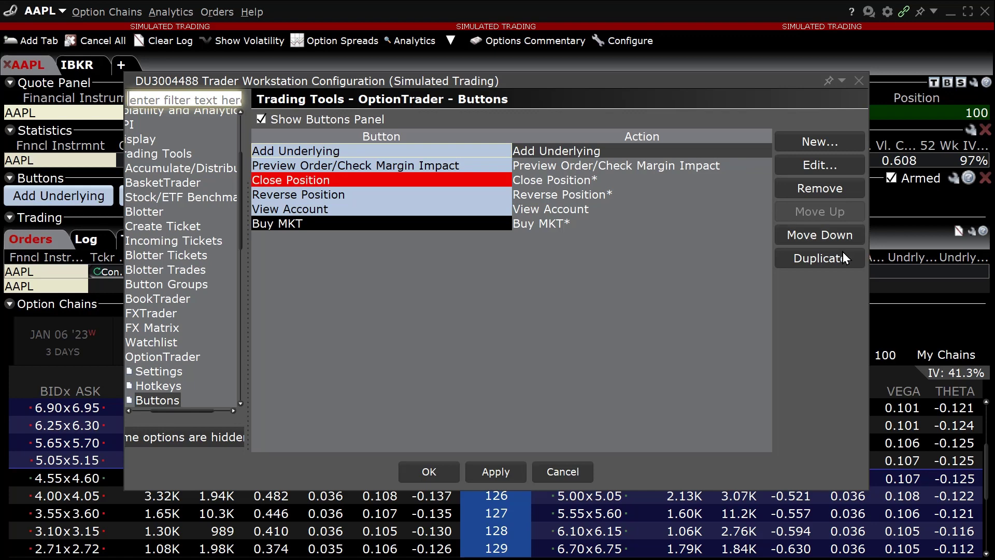
left_click(563, 472)
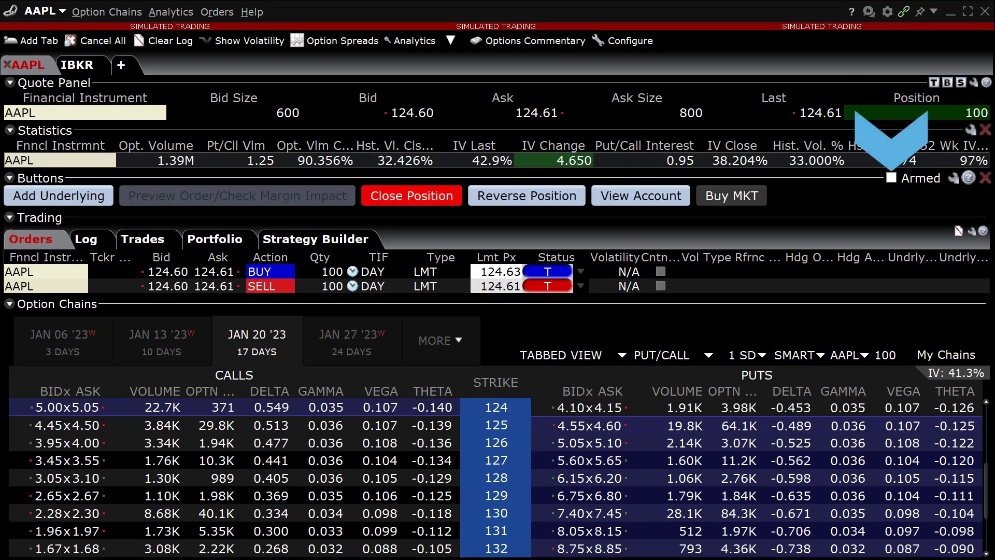
left_click(892, 178)
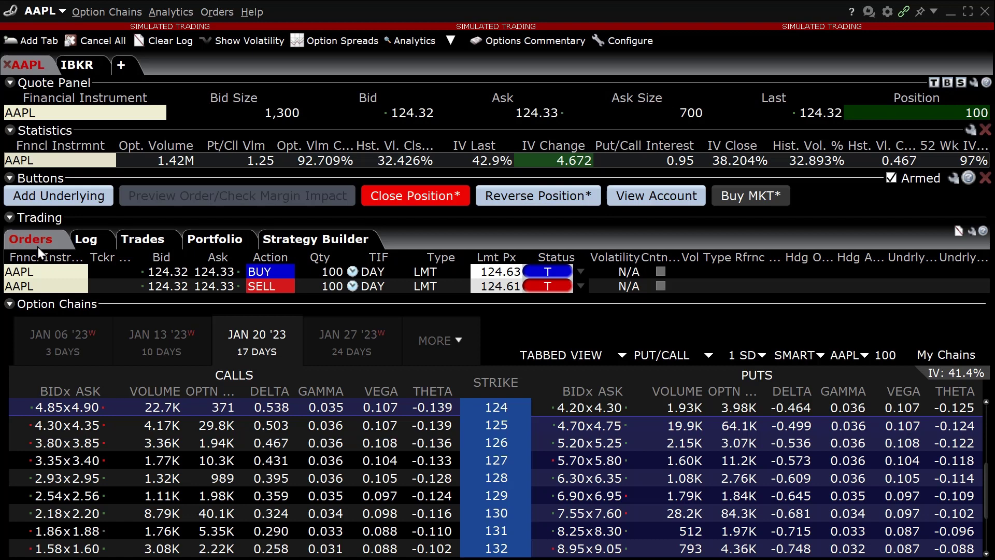
left_click(95, 243)
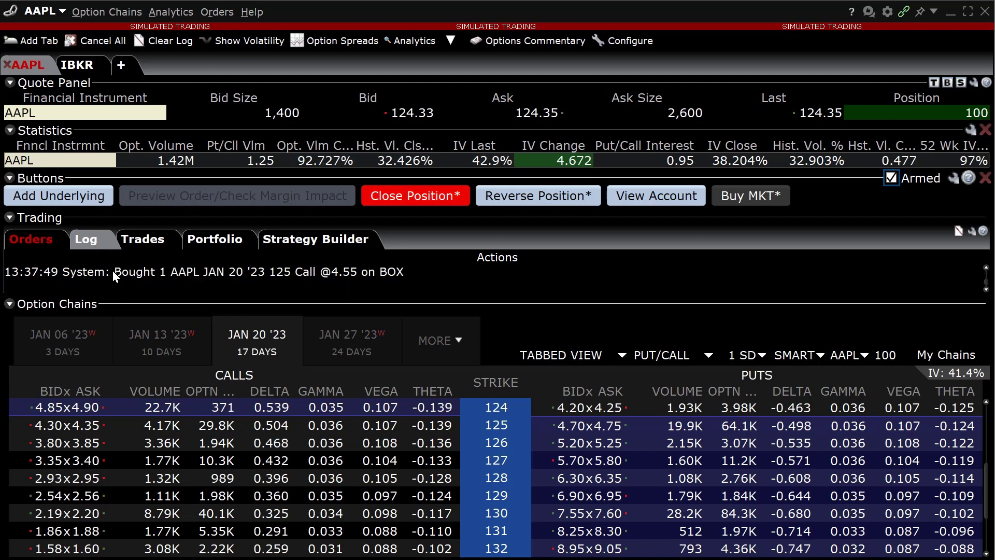
- Look over the Trades and Portfolio views, then bring up the empty Strategy Builder
left_click(147, 244)
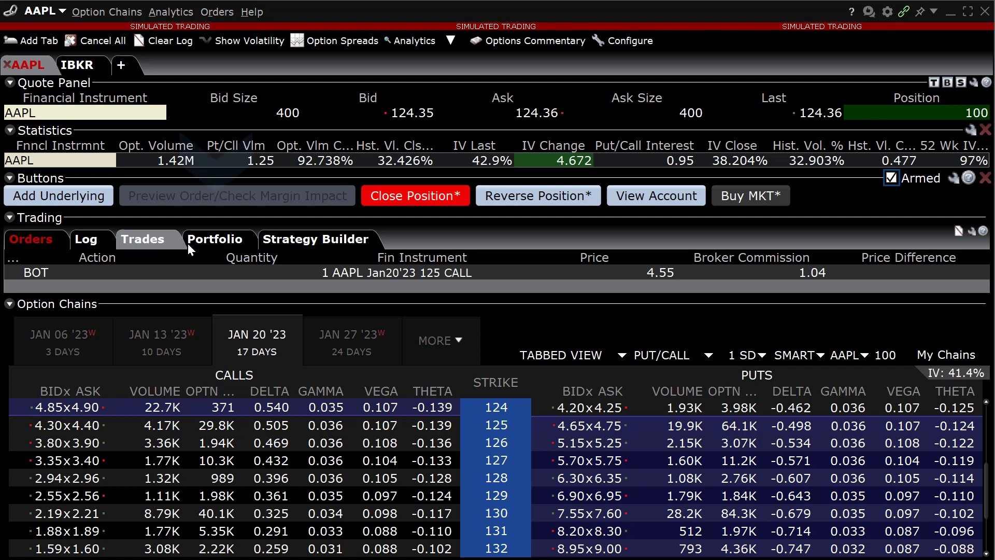
left_click(206, 243)
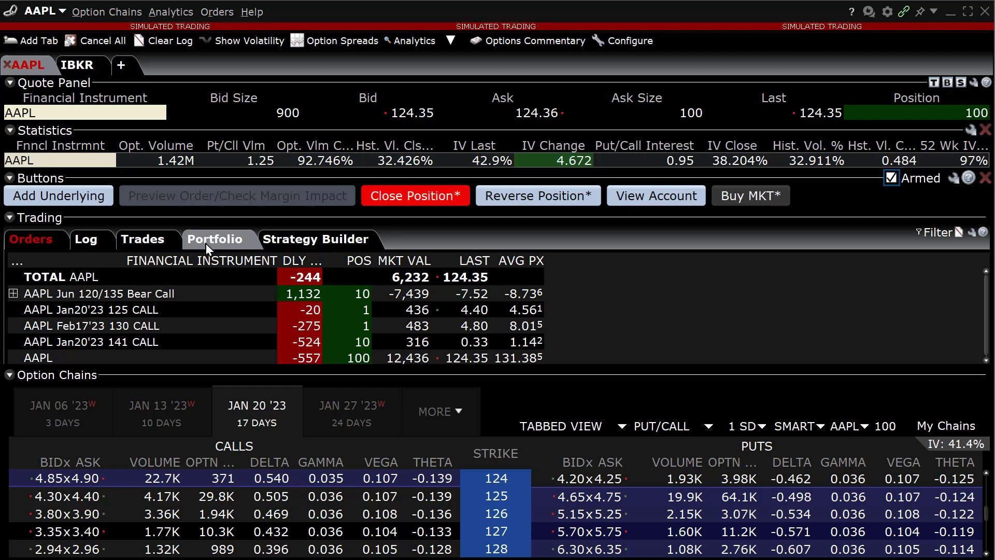
left_click(298, 241)
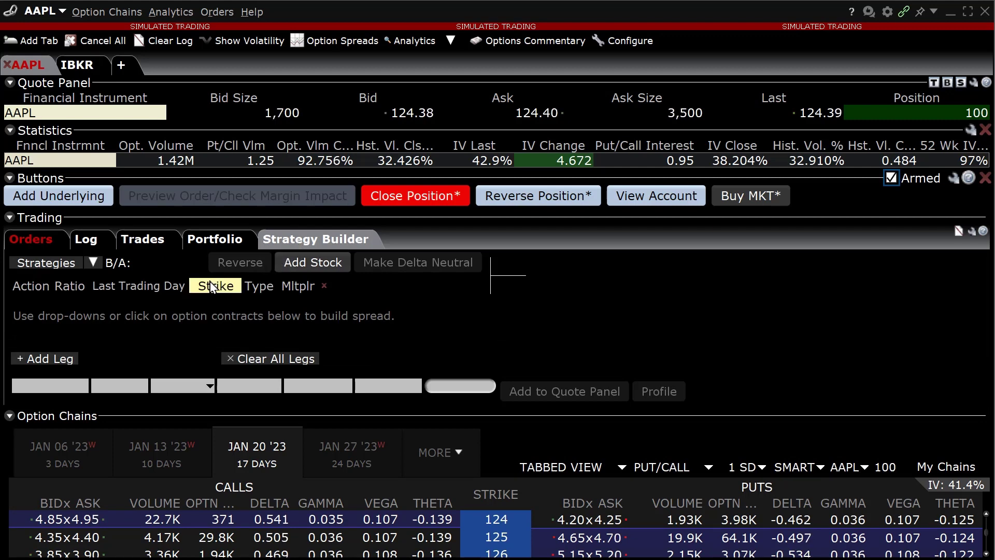
- Build a Vertical Spread in Strategy Builder starting from the JAN 20 '23 125 call
left_click(94, 264)
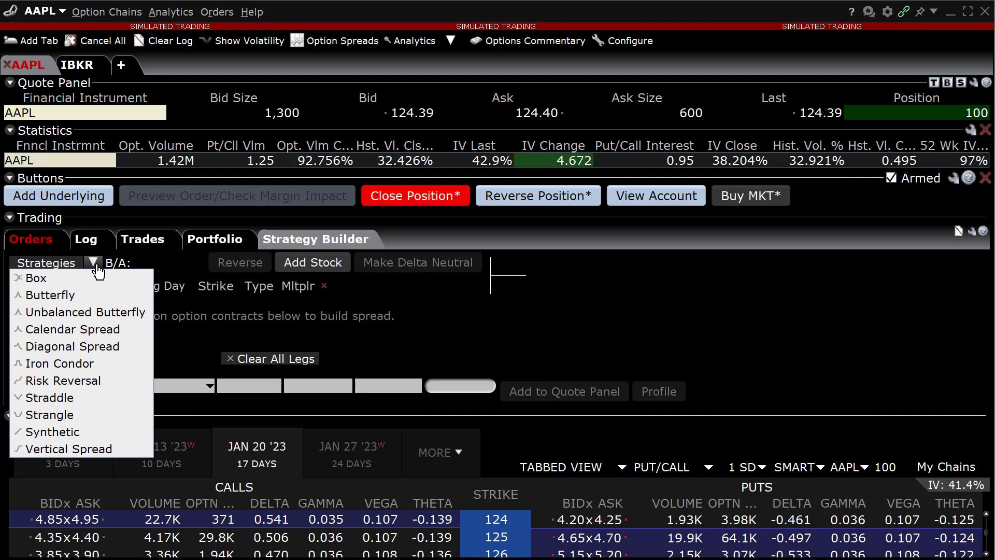
left_click(57, 448)
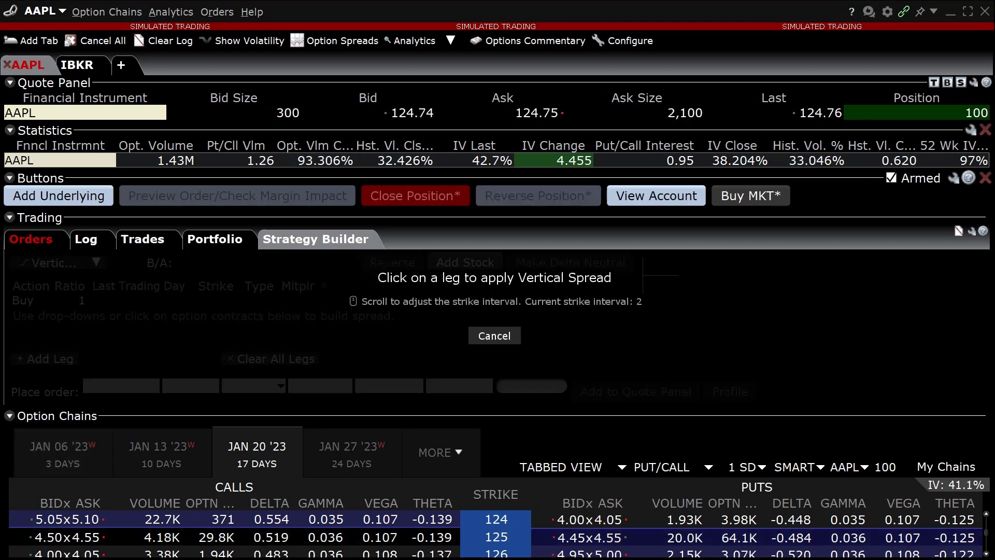
left_click(85, 536)
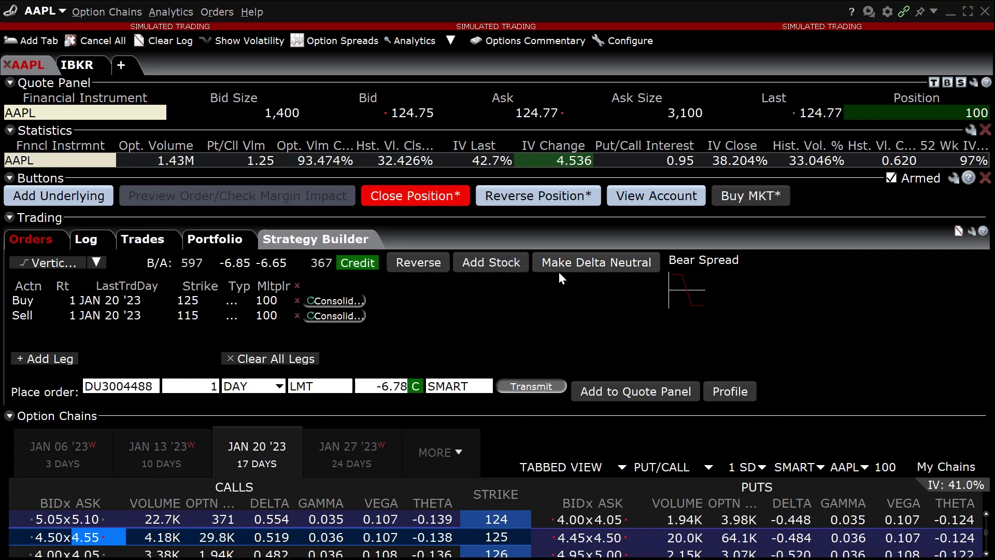
- Transmit the AAPL vertical spread order at -6.78 and dismiss the Trading panel's wrench menu
left_click(532, 386)
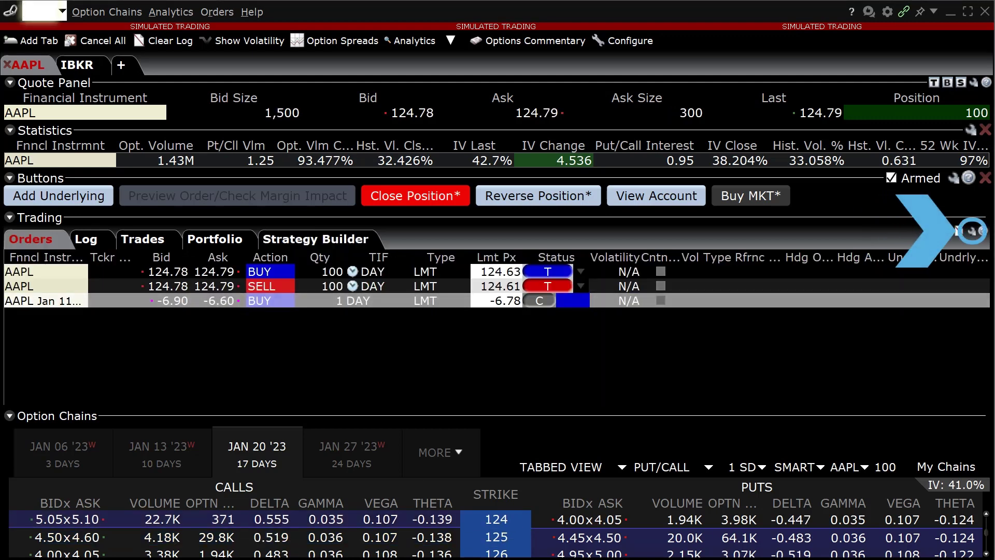
left_click(972, 230)
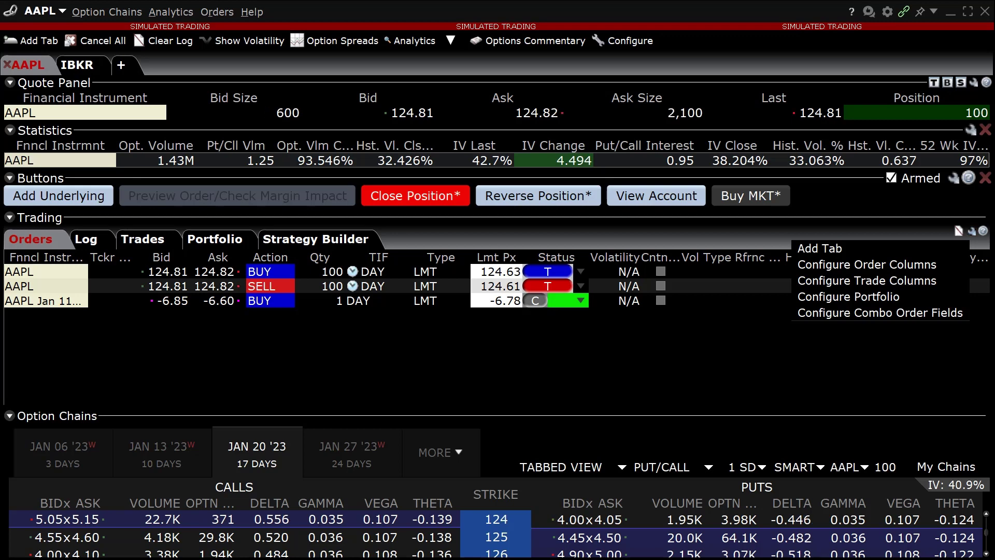
key("Escape")
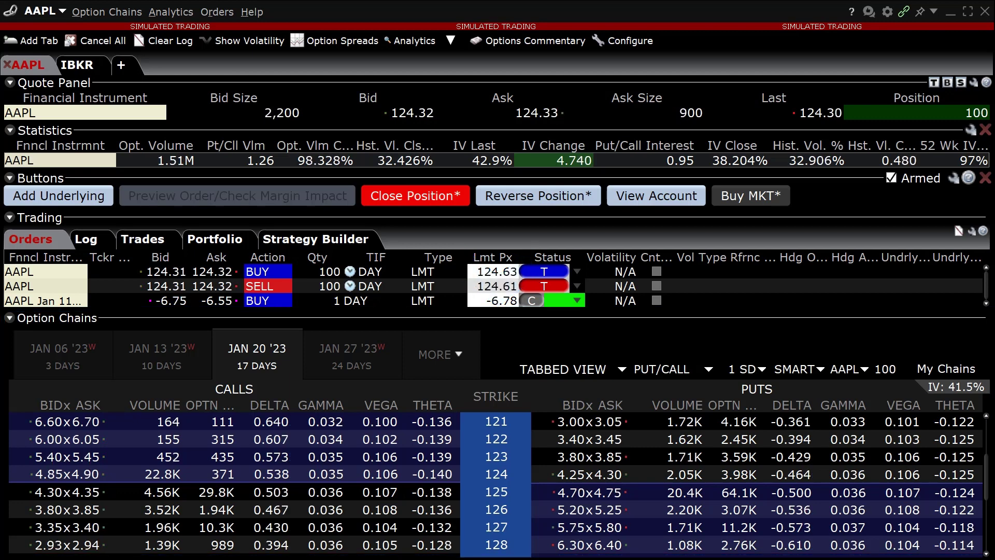
left_click(622, 370)
left_click(617, 384)
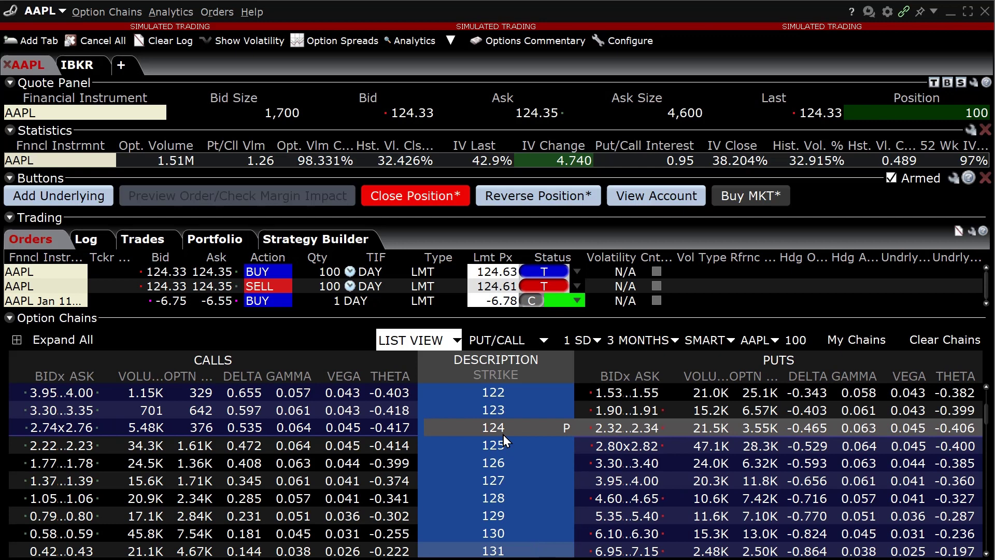
scroll(502, 436, "down", 4)
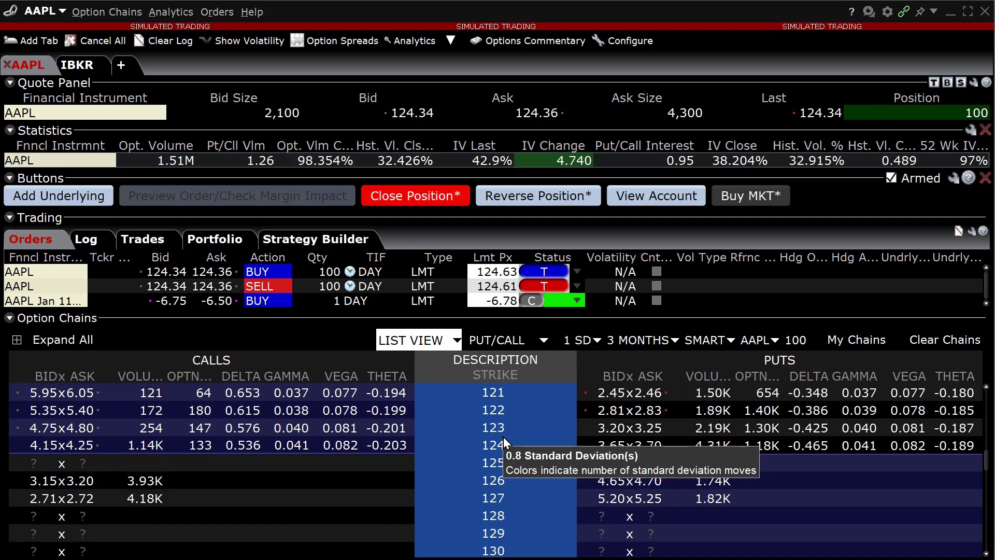
scroll(503, 436, "down", 1)
left_click(437, 340)
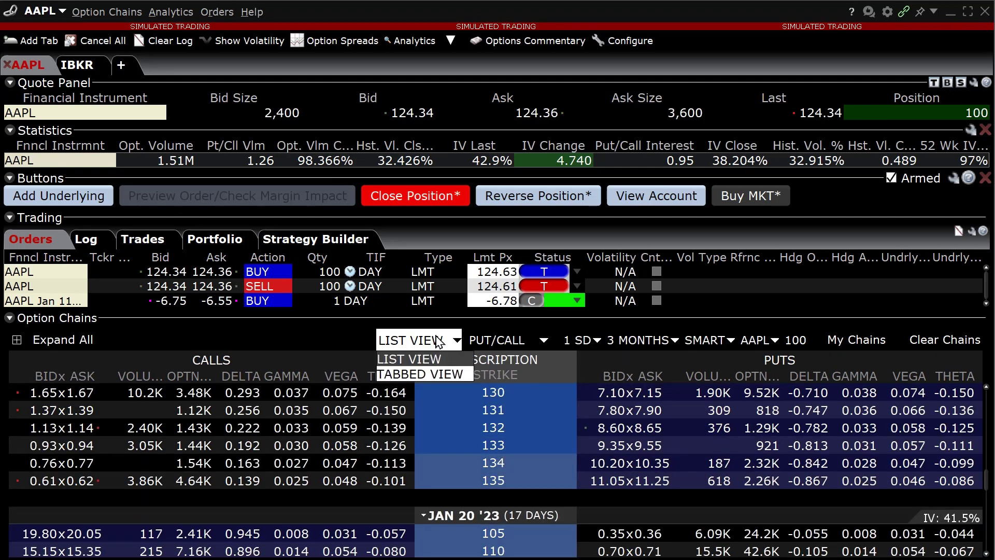
left_click(427, 371)
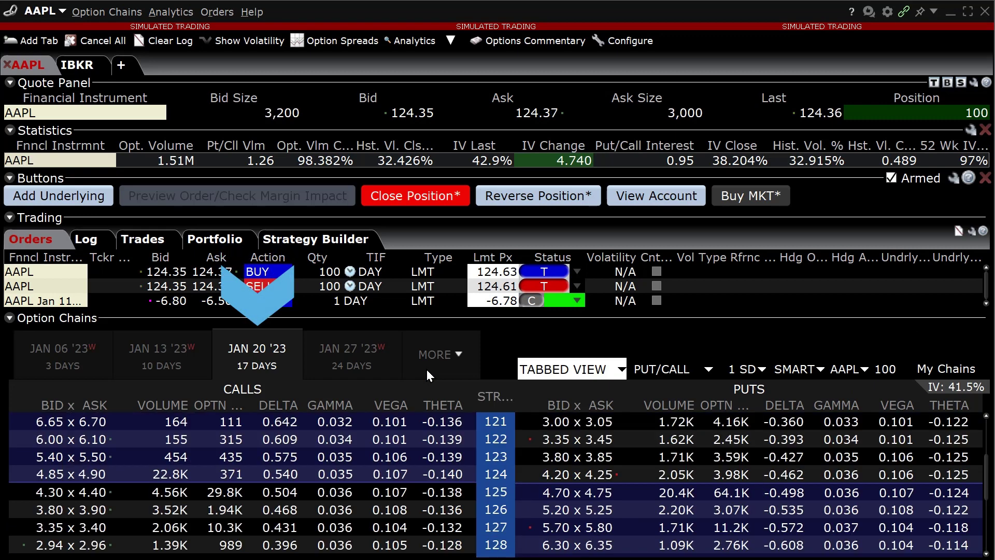
- Switch the option chain to the FEB 03 '23 expiry and check the PUT/CALL, 1 SD and My Chains controls
left_click(458, 353)
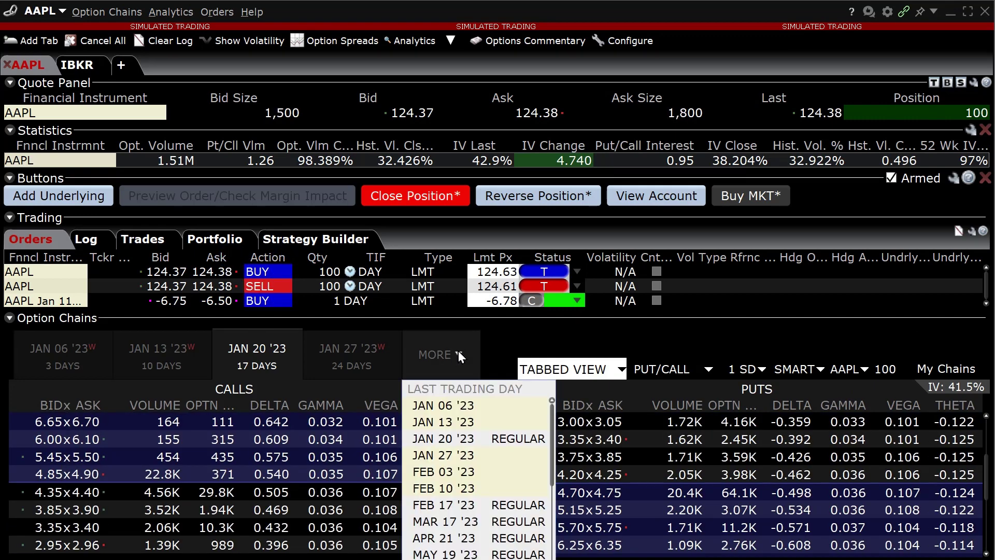
left_click(455, 472)
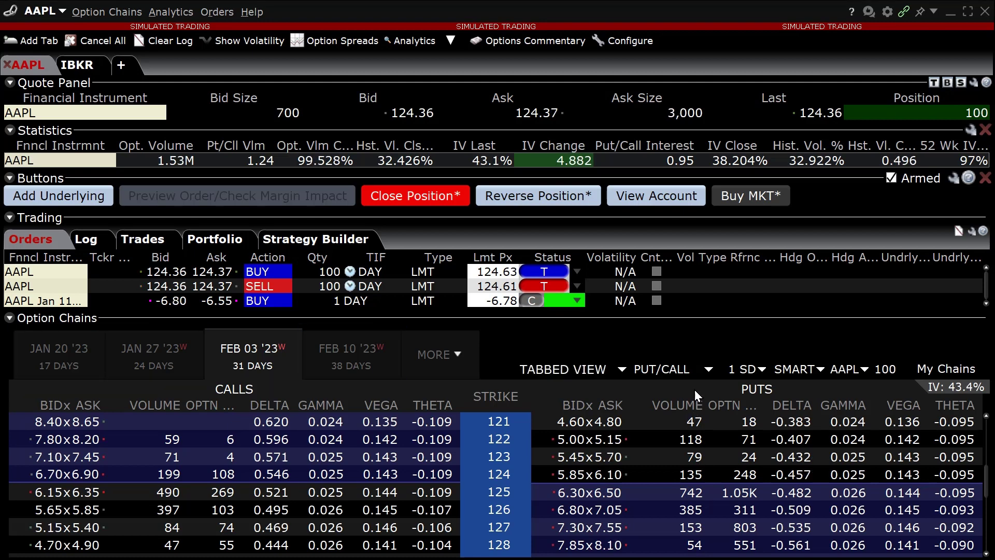
left_click(706, 369)
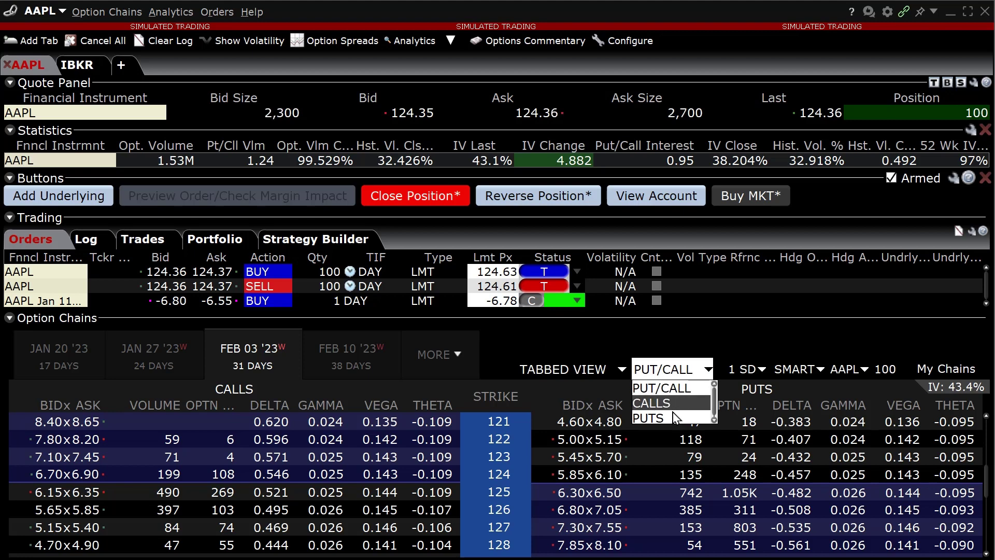
left_click(744, 369)
left_click(743, 369)
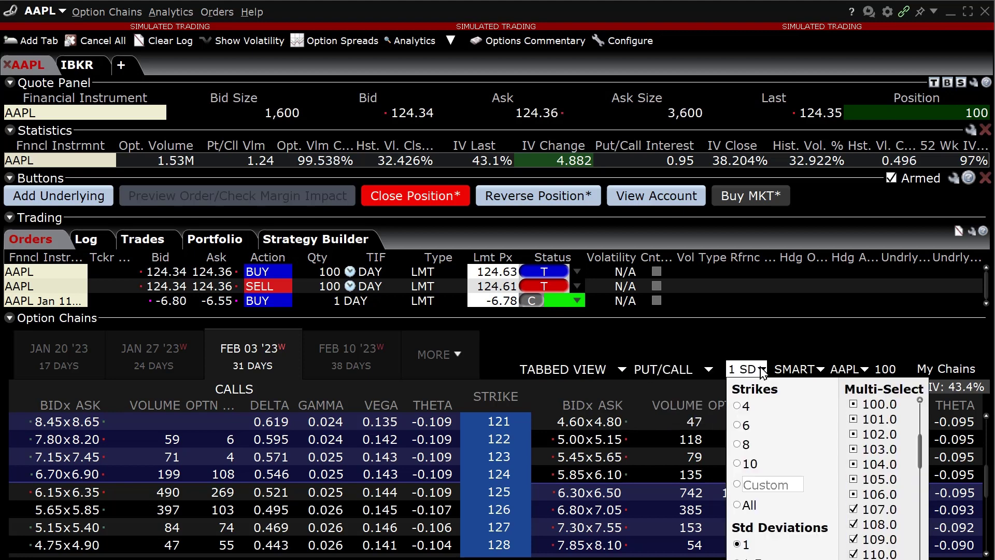
left_click(746, 369)
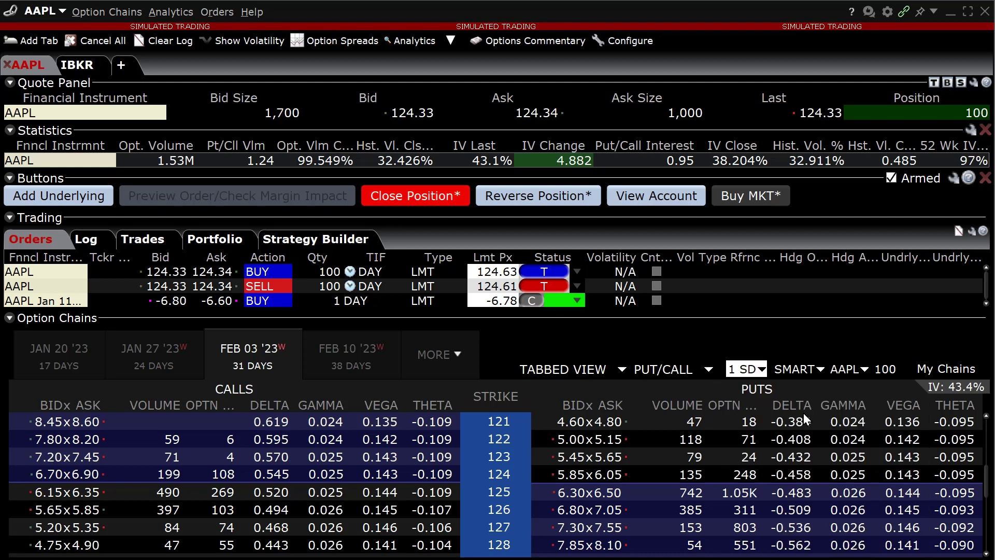
left_click(931, 369)
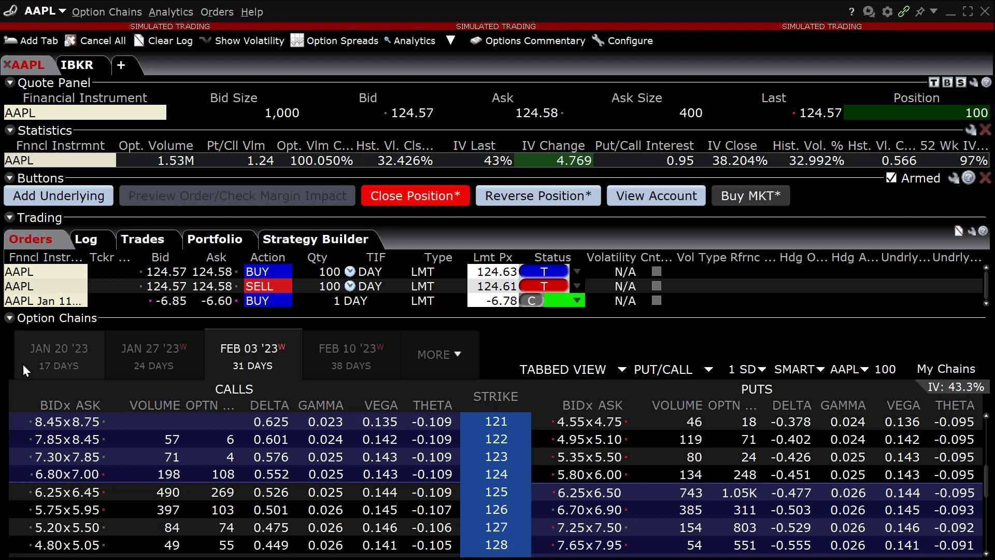
- Sell one JAN 20 '23 125 call at the 4.40 bid, overriding the price warning to transmit
left_click(59, 355)
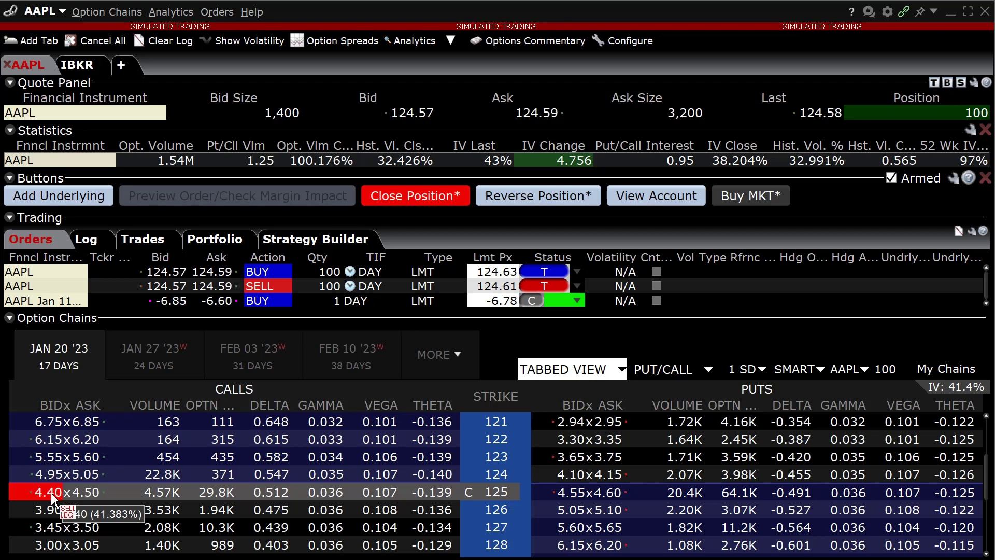
left_click(51, 493)
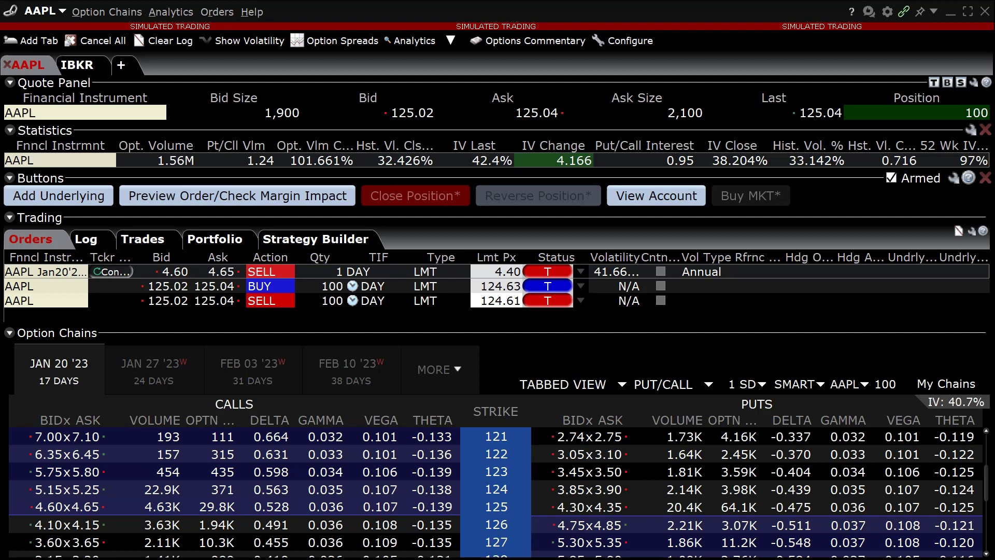
left_click(564, 271)
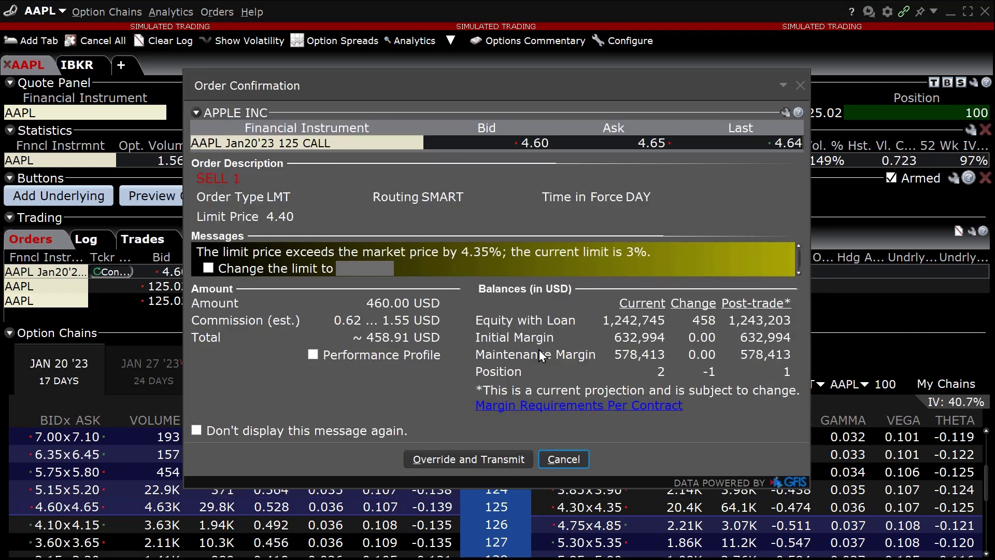
left_click(472, 459)
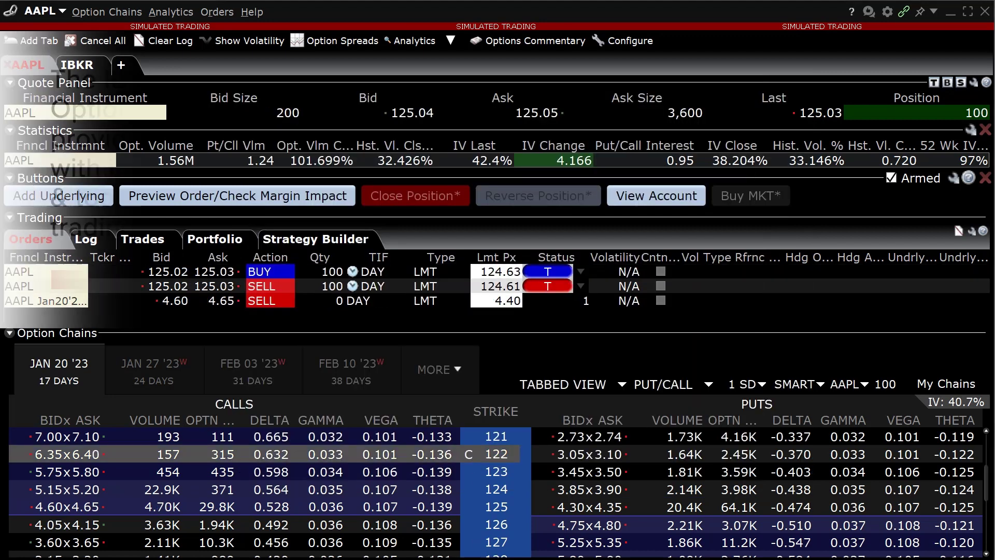